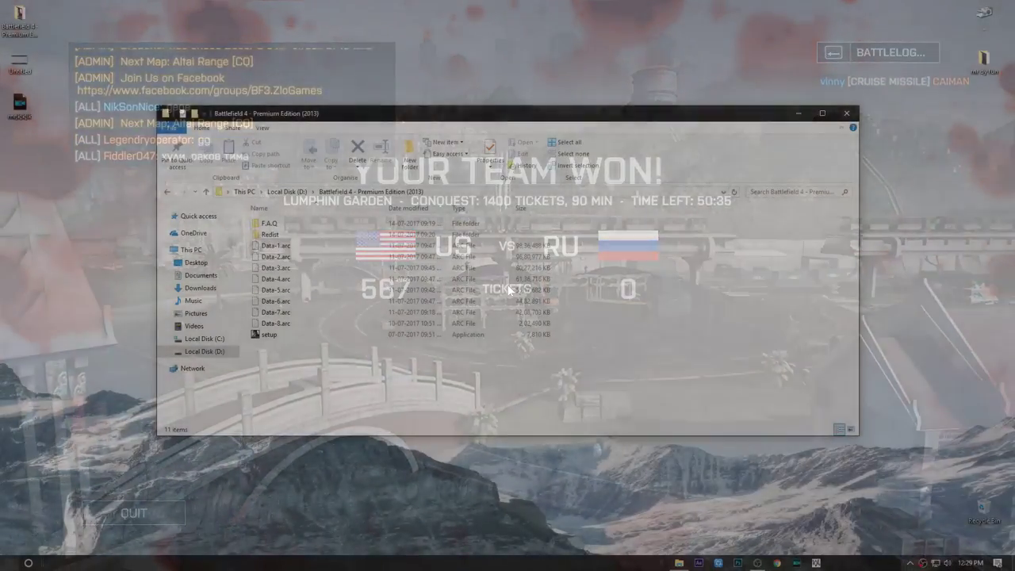
Step: Search the Start menu for 'windows de' and launch Windows Defender Security Centre
key(super)
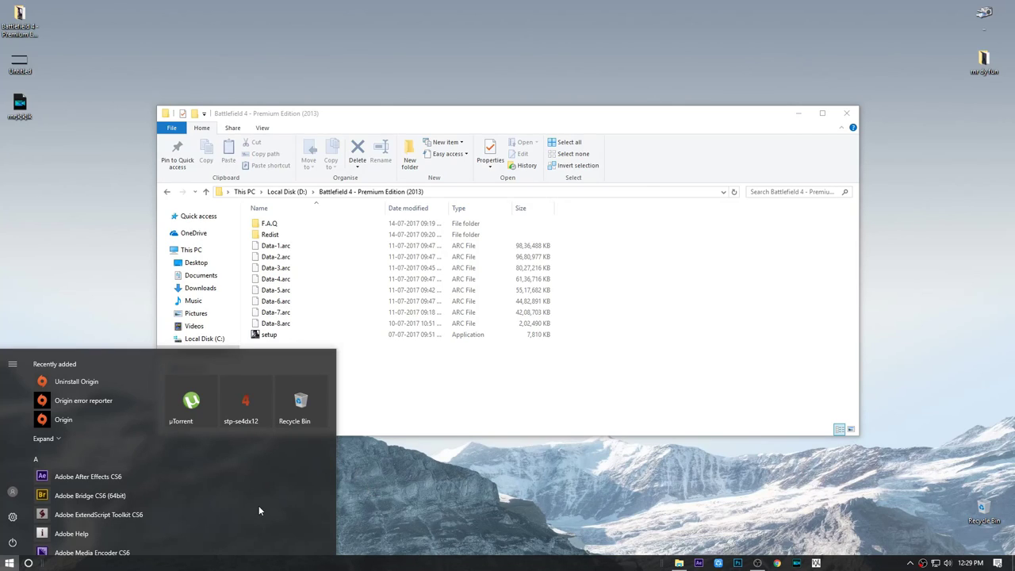
text(windo)
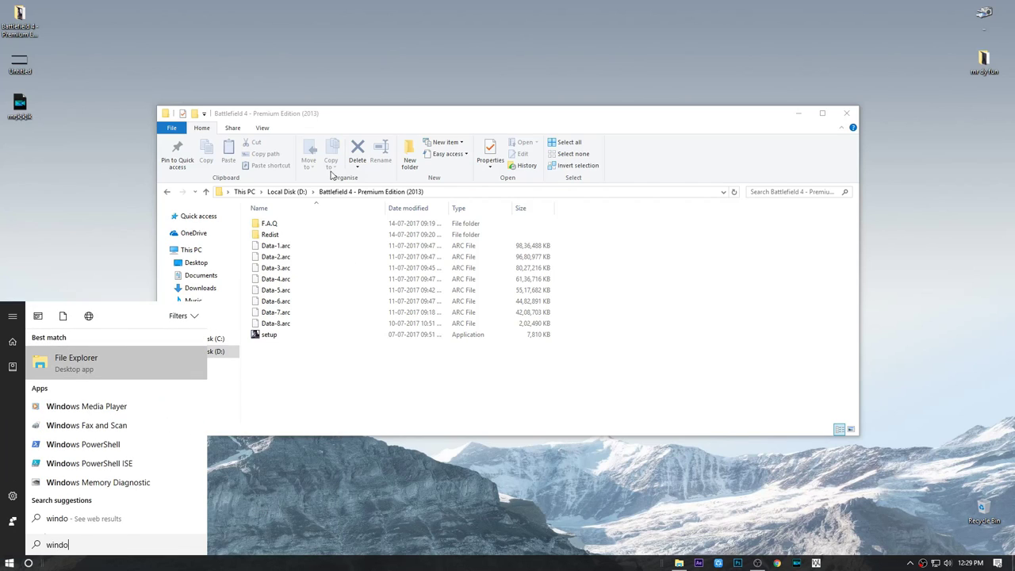
text(ws de)
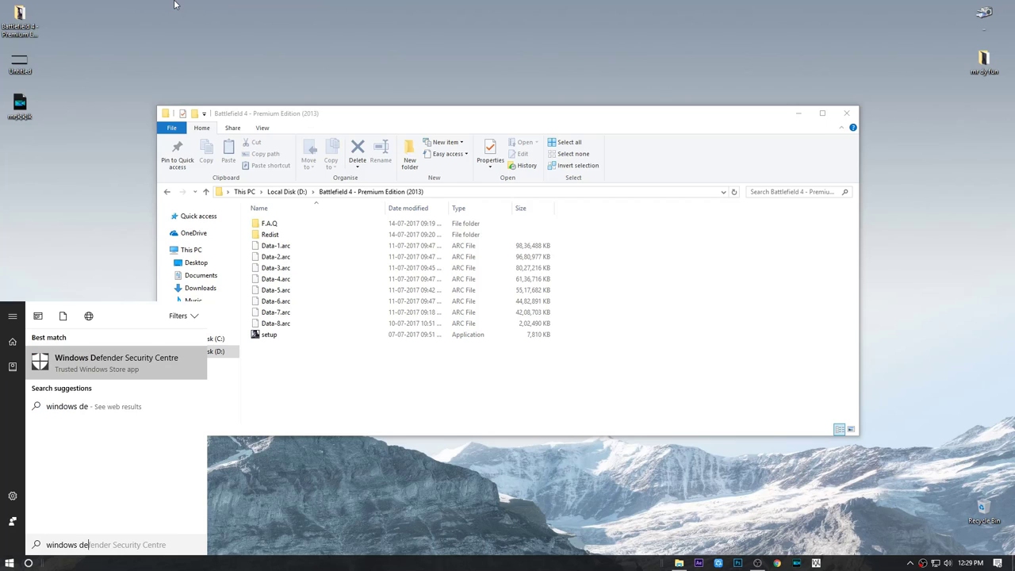
click(149, 369)
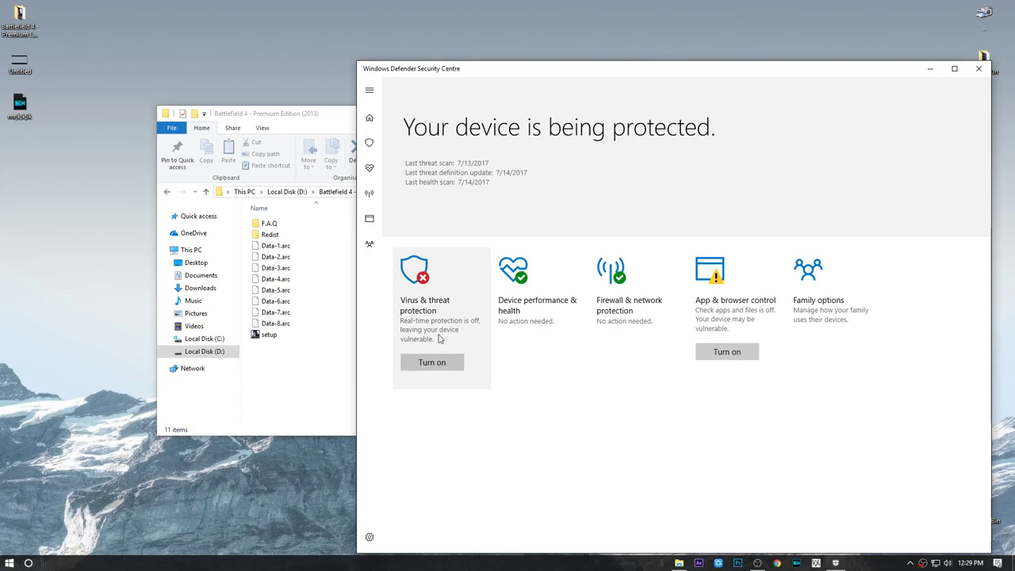
Step: Check that real-time protection is Off in Virus & threat protection settings, then close Defender
click(438, 339)
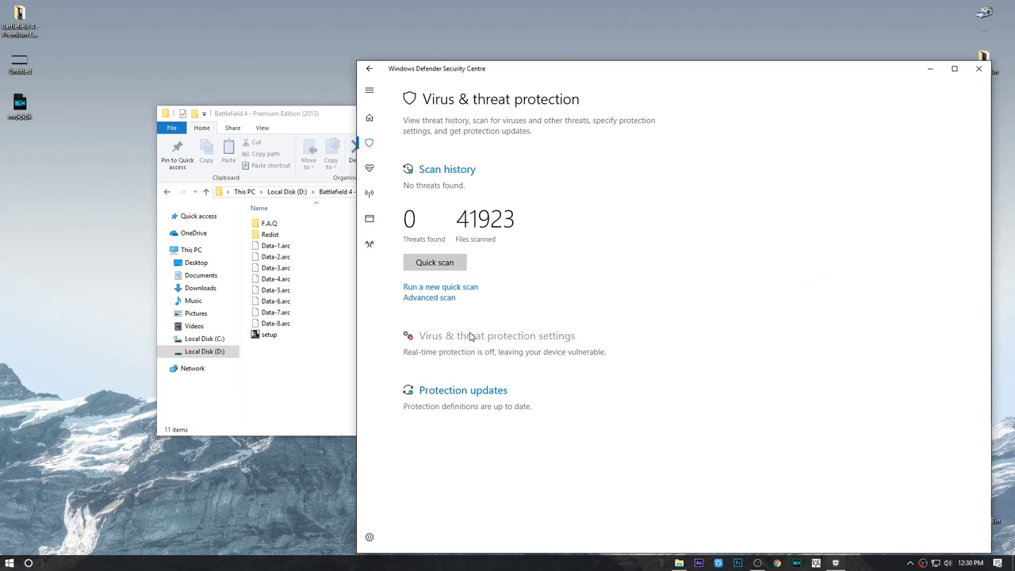
click(468, 335)
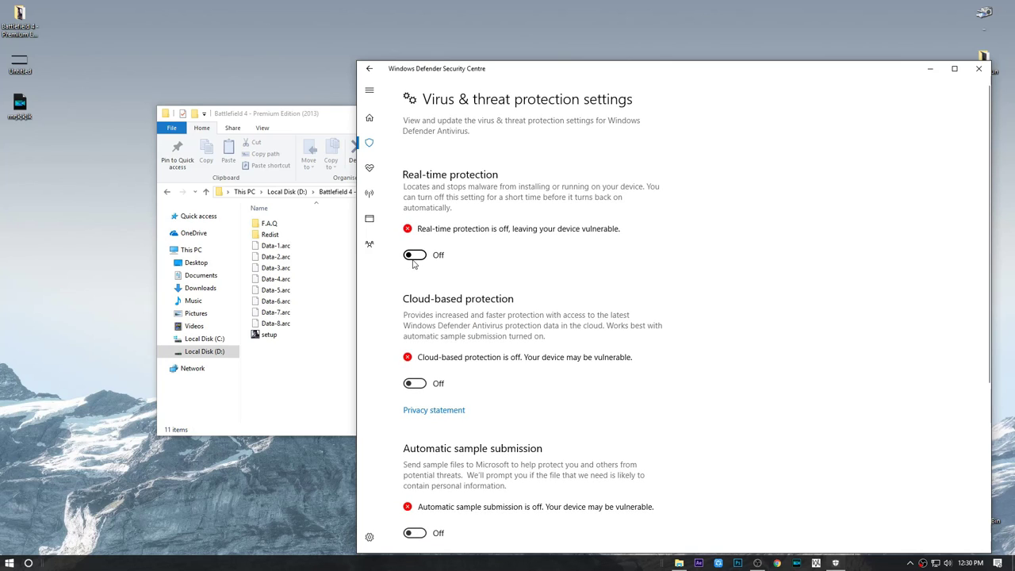
scroll(448, 276, down, 3)
scroll(465, 287, up, 2)
scroll(465, 287, up, 2)
click(980, 69)
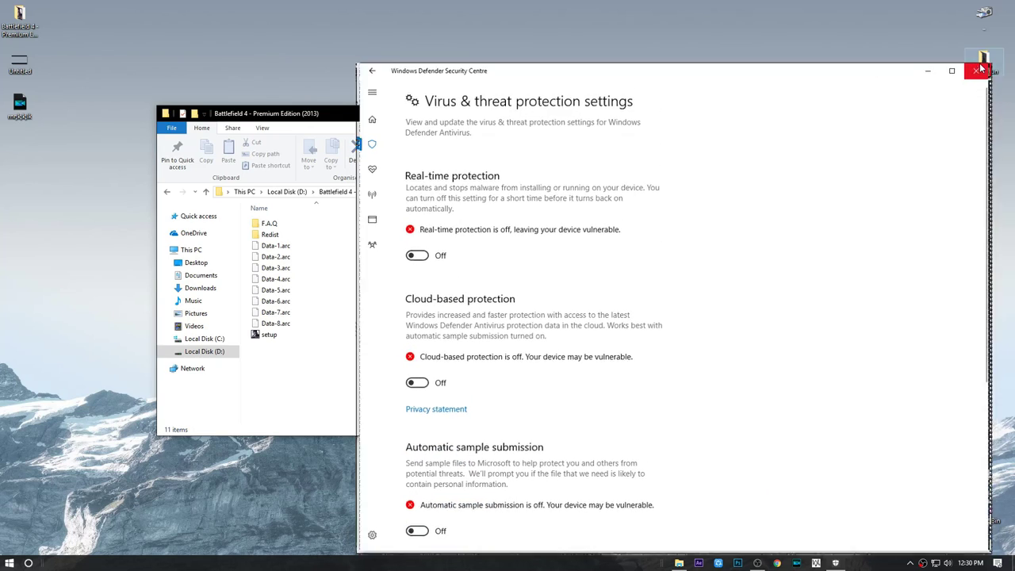
Step: Run the Battlefield 4 setup as administrator and advance past the welcome and information pages
double_click(290, 342)
click(550, 296)
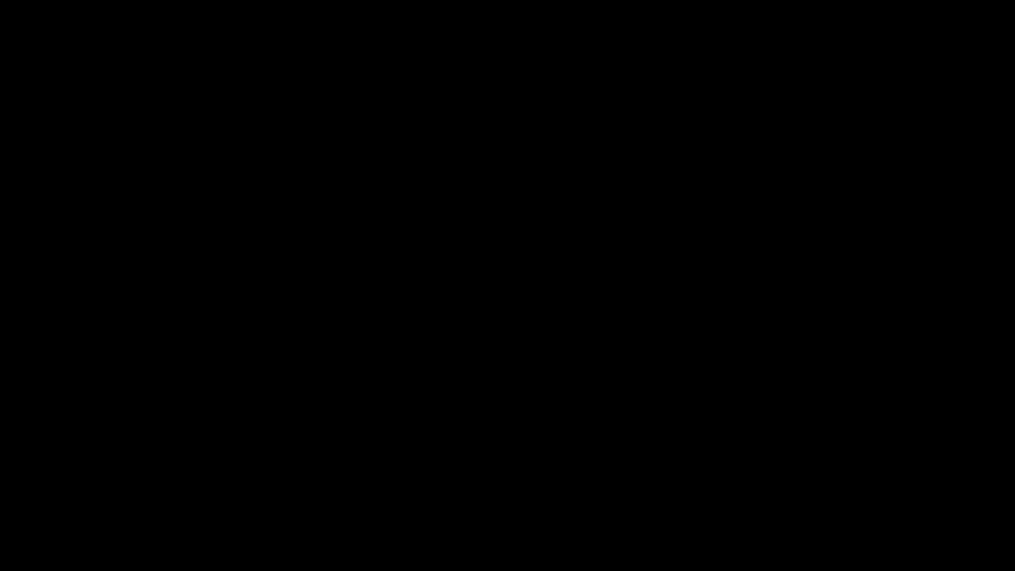
click(558, 311)
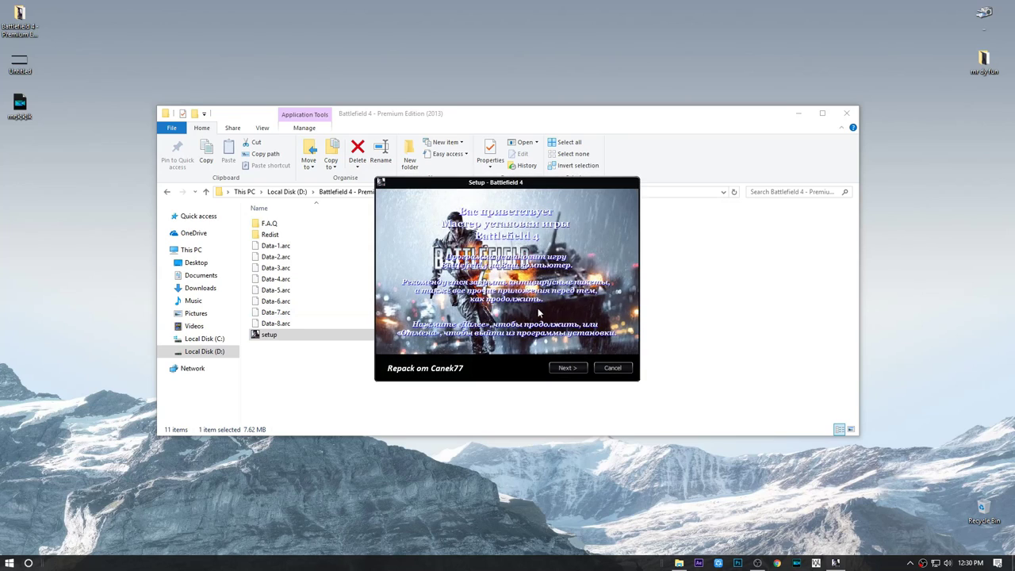
click(568, 370)
click(564, 368)
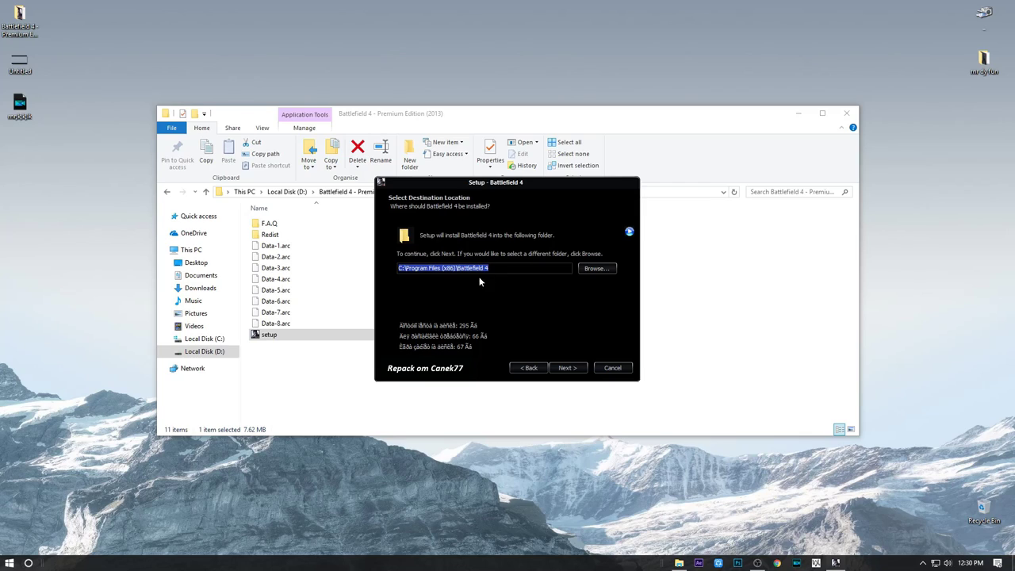
Step: Change the destination path to C:\Program Files (x86)\Origin games\ and accept it
click(454, 268)
text(Origin games\)
click(567, 368)
Step: Keep the Start Menu folder, skip installing Origin, and begin the installation
click(567, 367)
click(402, 311)
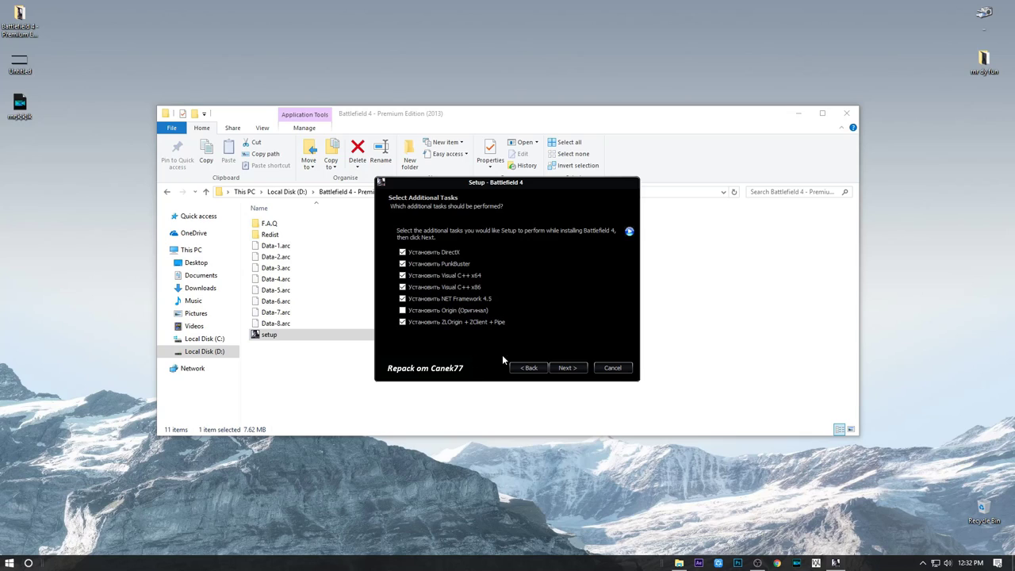
click(566, 368)
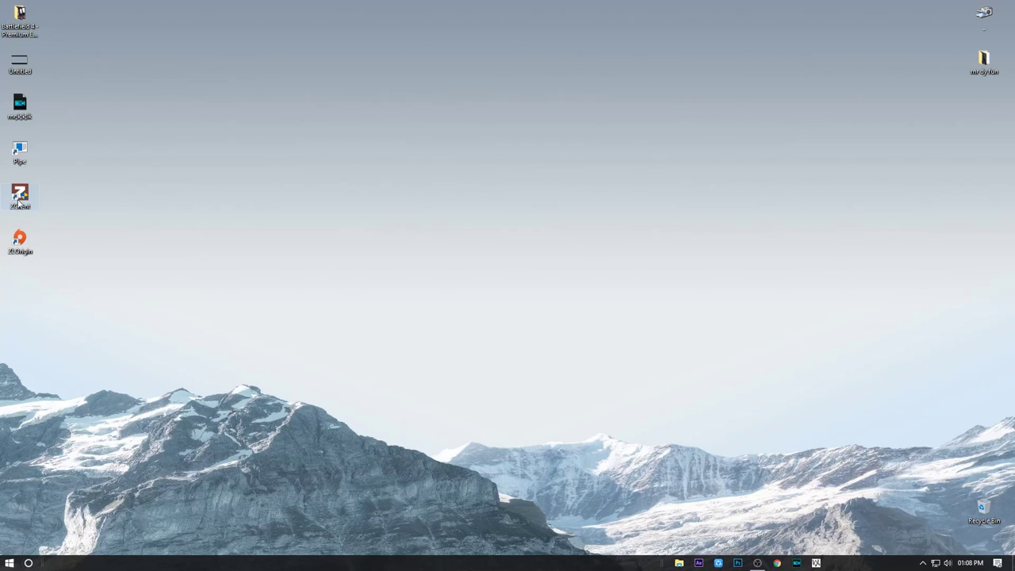
Step: Launch ZClient, enter the account e-mail and password, enable Autologin and connect
double_click(22, 198)
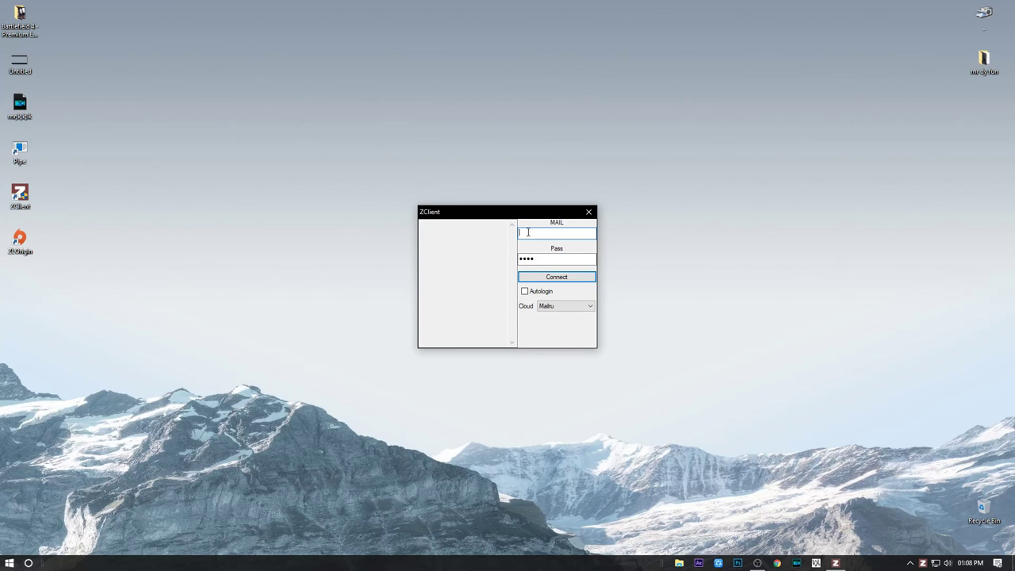
click(549, 259)
double_click(550, 258)
text(*************)
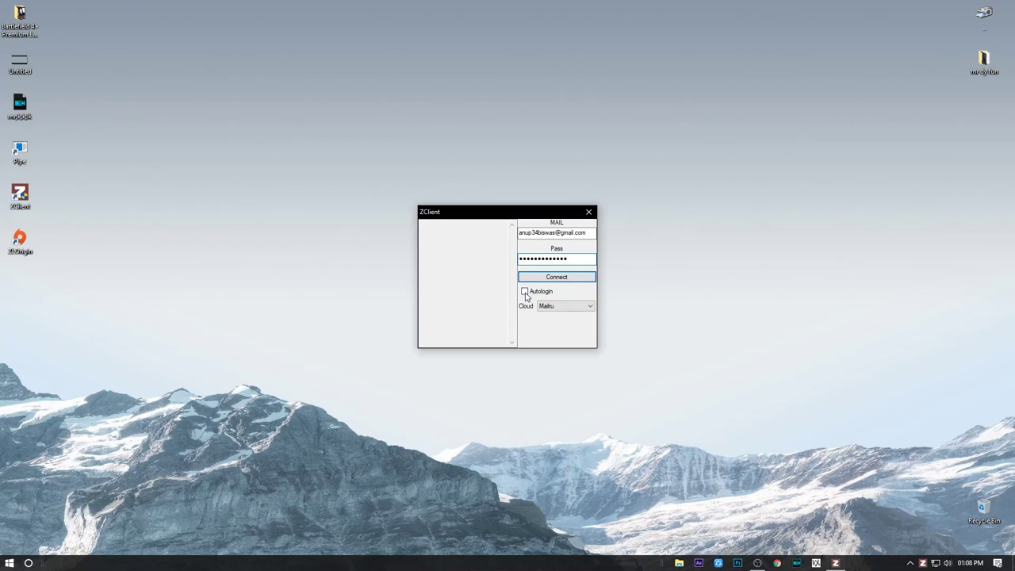
click(524, 291)
click(536, 276)
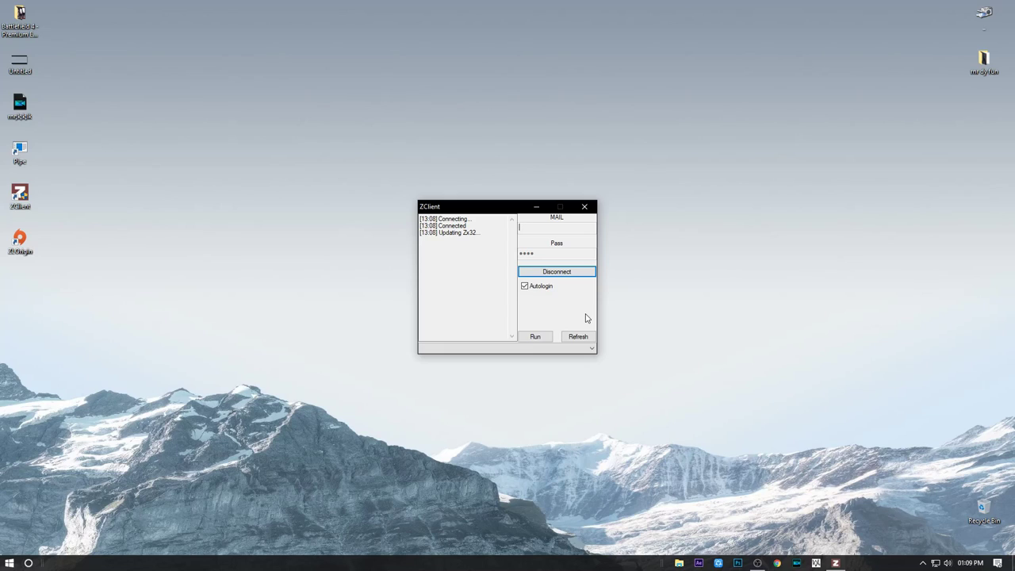
Step: Re-enter the account e-mail and password in ZClient and submit the login
click(562, 230)
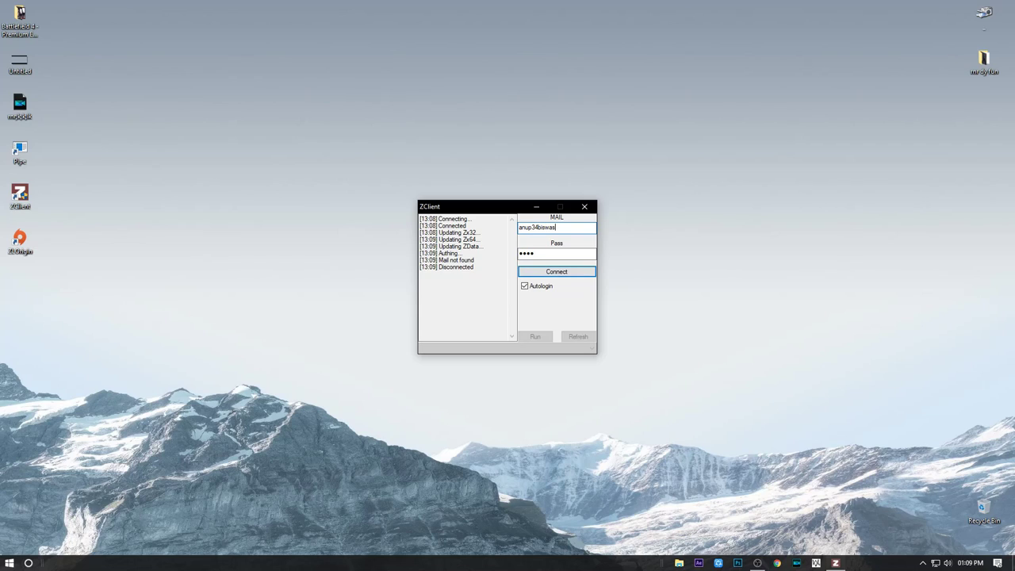
key(Tab)
text(••••••••••)
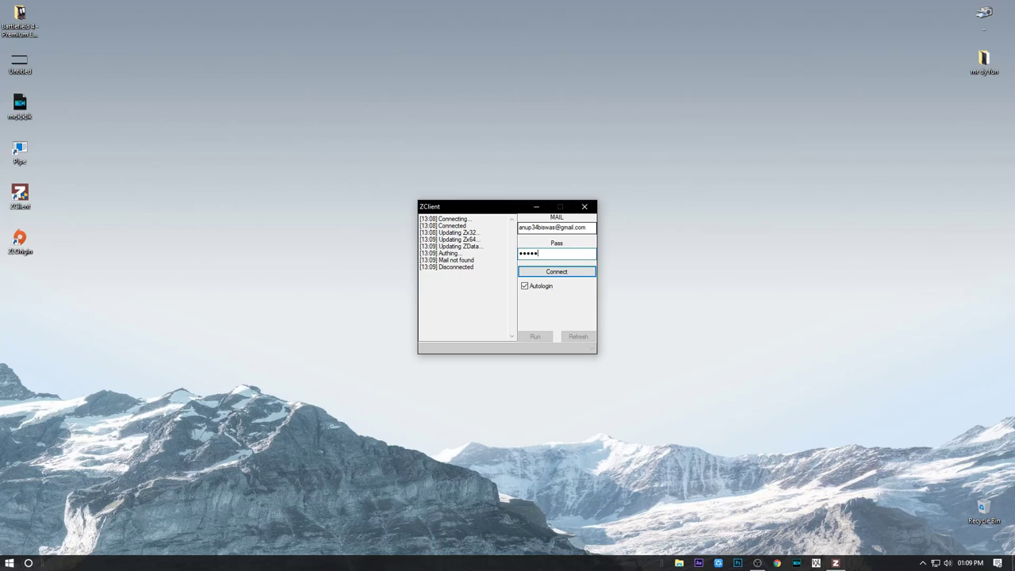
text(•••)
key(Return)
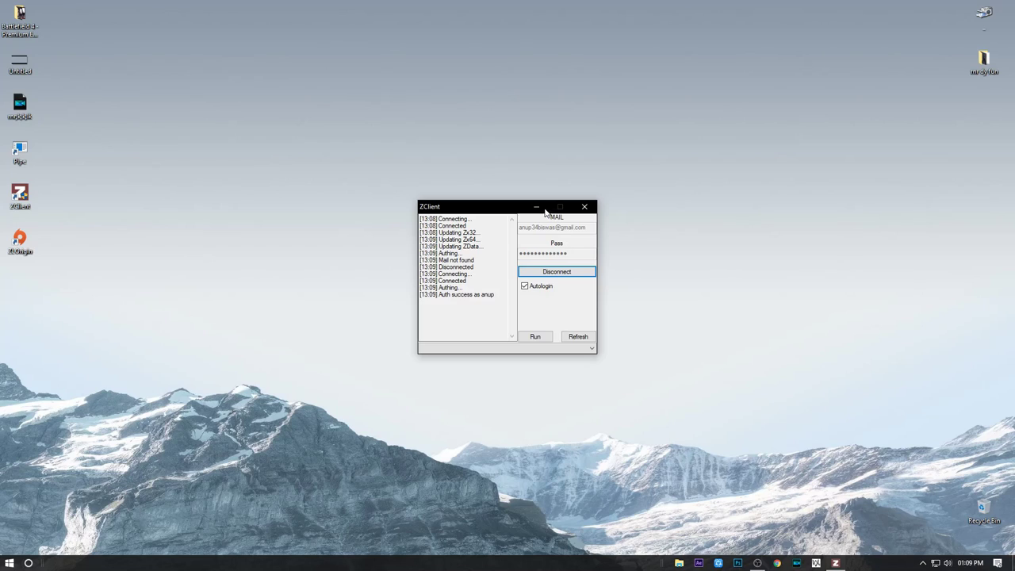
Step: Minimize the ZClient window and refresh the desktop
click(536, 206)
right_click(218, 231)
click(232, 261)
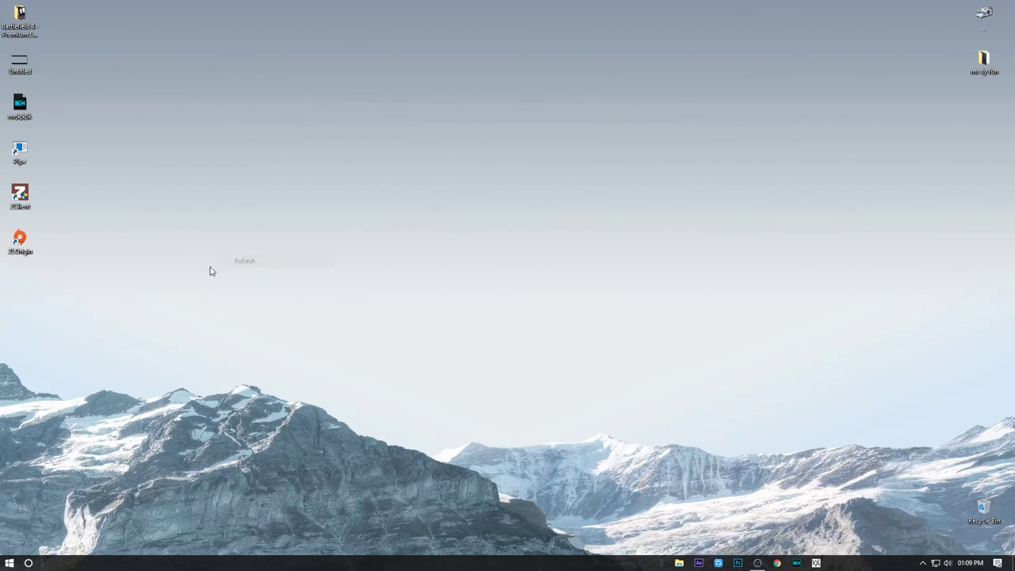
Step: Start ZOrigin from its desktop shortcut
double_click(20, 241)
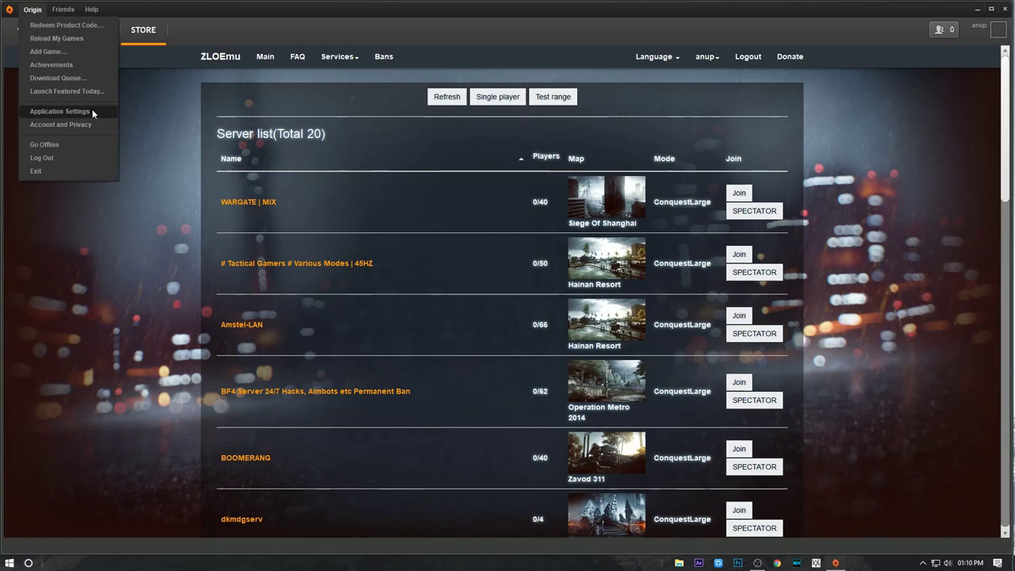
Step: In Origin's advanced settings, browse to C:\Program Files (x86)\Origingames for the download location
click(92, 113)
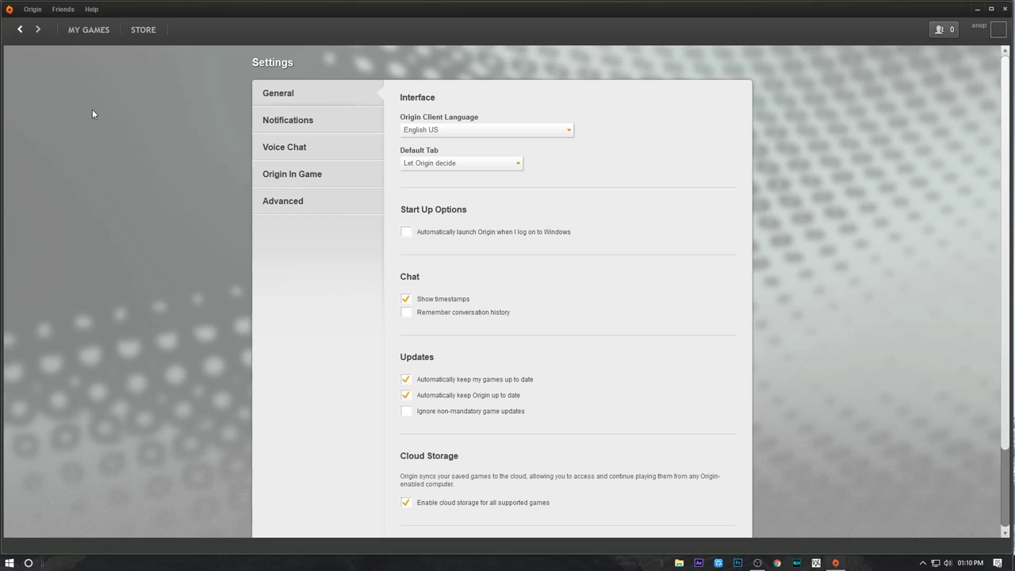
click(277, 201)
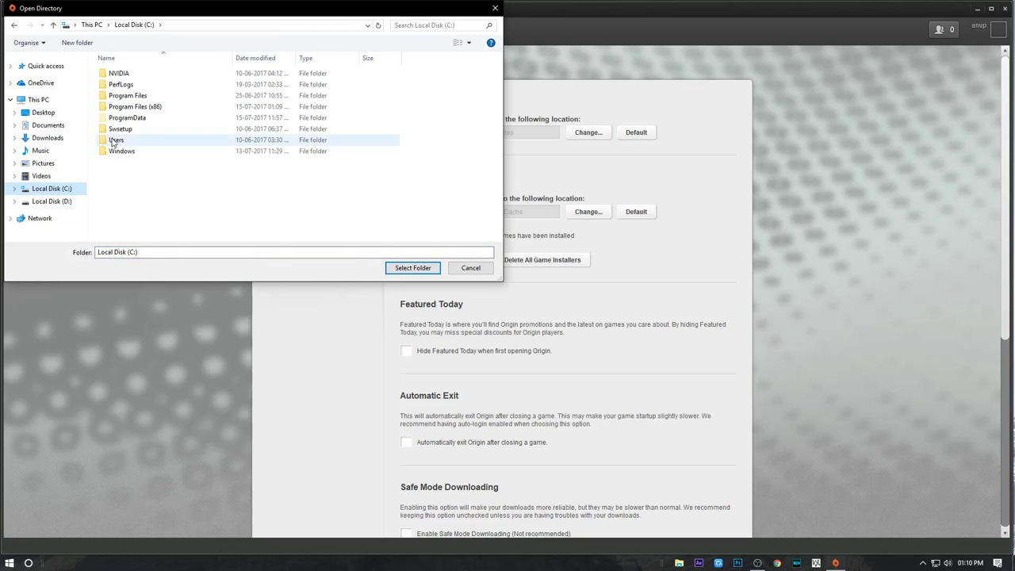
double_click(151, 107)
double_click(126, 217)
click(588, 133)
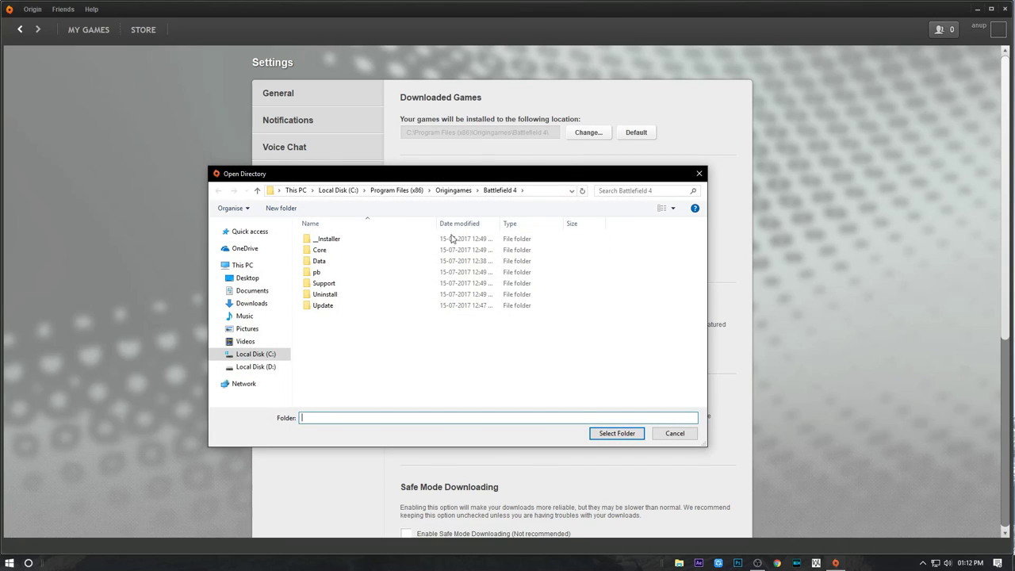
click(255, 353)
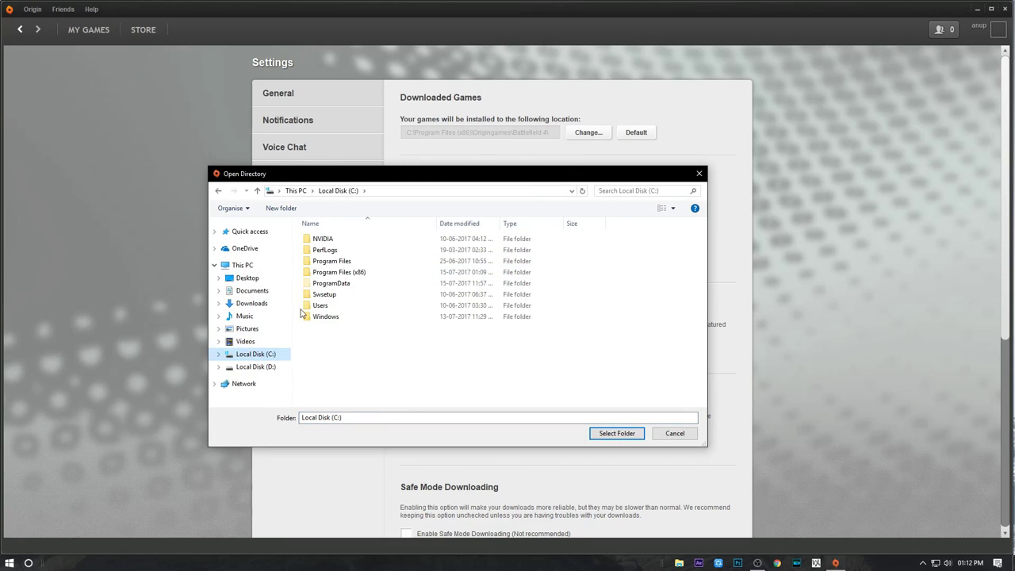
double_click(337, 274)
click(363, 372)
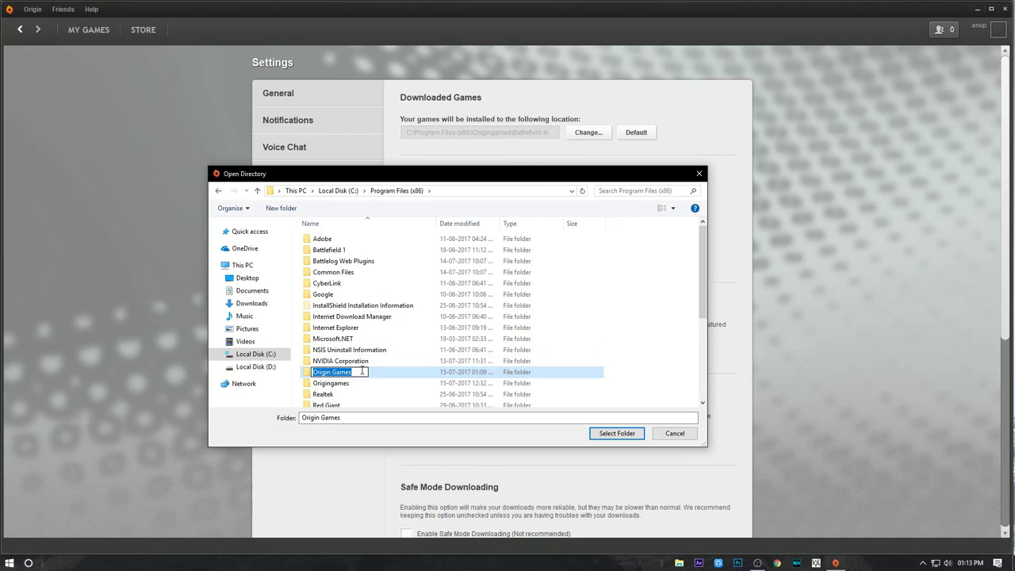
click(365, 383)
double_click(365, 383)
Step: Move the Battlefield 4 folder from Origingames into the Origin Games folder
click(339, 240)
right_click(341, 240)
click(369, 423)
click(258, 191)
double_click(343, 373)
right_click(372, 322)
click(390, 374)
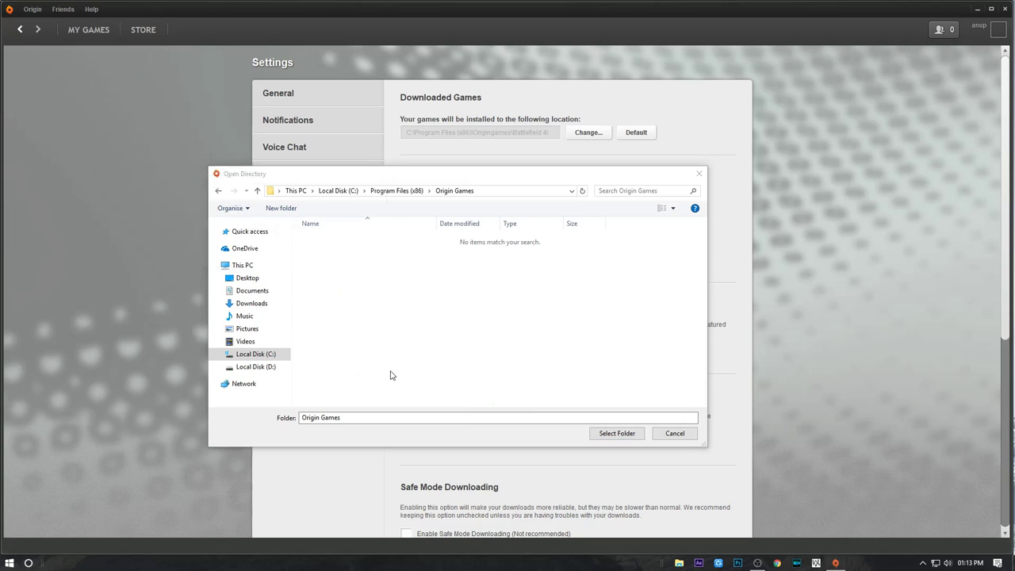
click(234, 226)
Step: Rename the folder to 'Origin Games', select it as the install folder, and dismiss the notice
click(588, 132)
click(396, 190)
click(331, 346)
click(330, 346)
text(Origin Games)
key(Return)
click(617, 433)
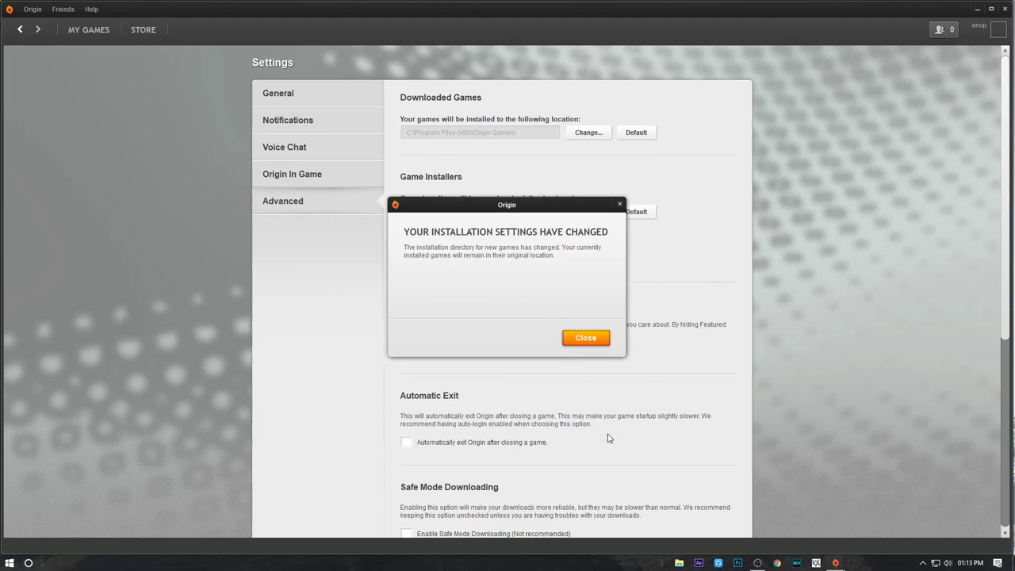
click(584, 339)
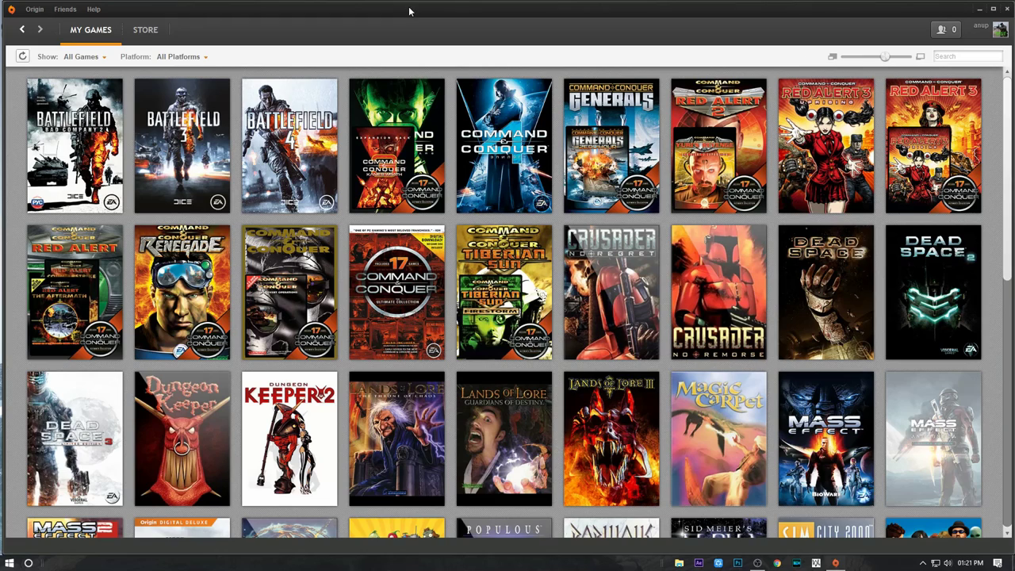
Step: Check the install folder in Application Settings, then start downloading Battlefield 4 from the library
drag(405, 13, 445, 26)
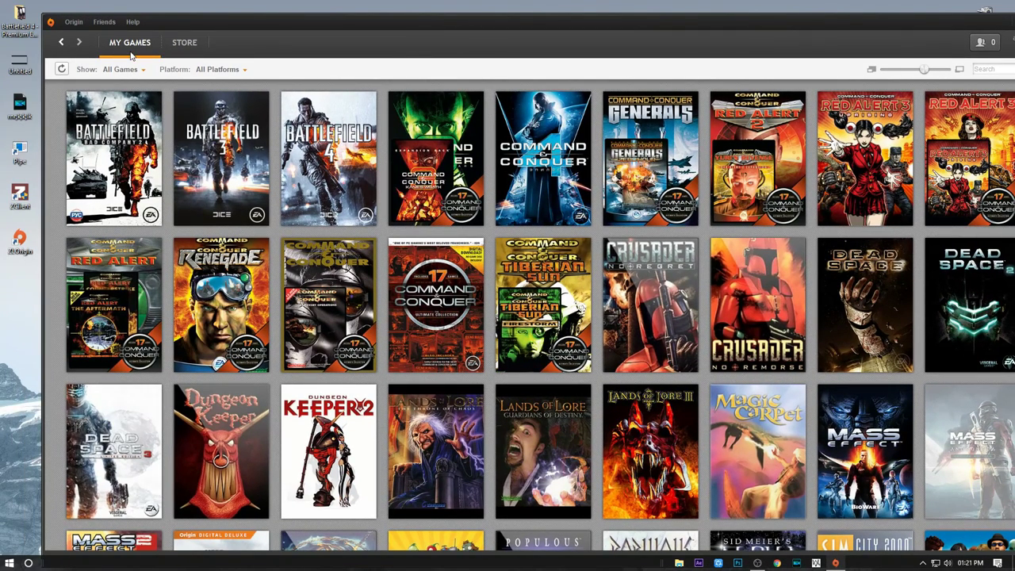
click(329, 152)
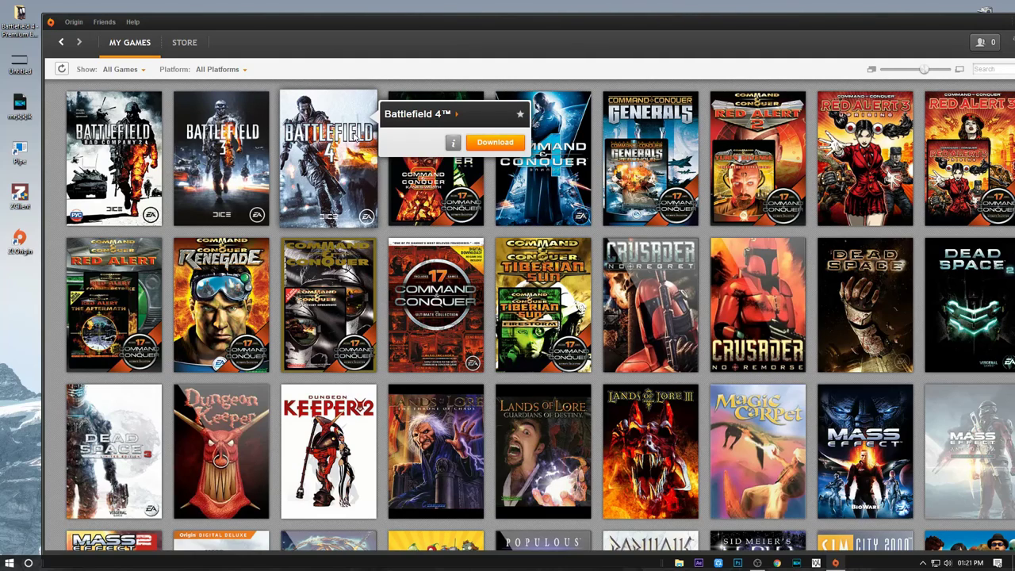
click(73, 21)
click(99, 103)
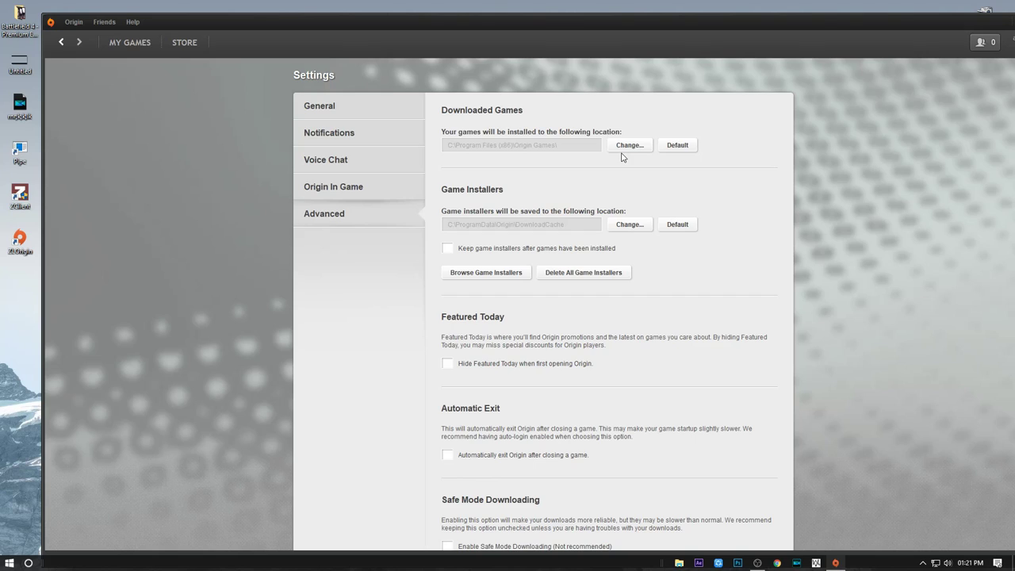
click(59, 44)
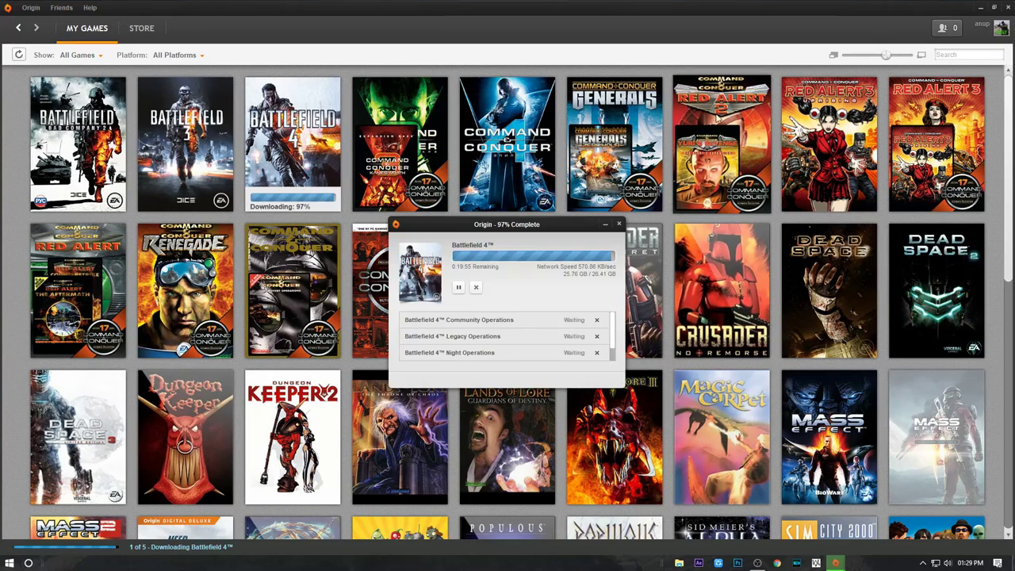
Step: Close the download window, review Battlefield 4's details, and return to the library to follow its progress
drag(565, 230, 596, 194)
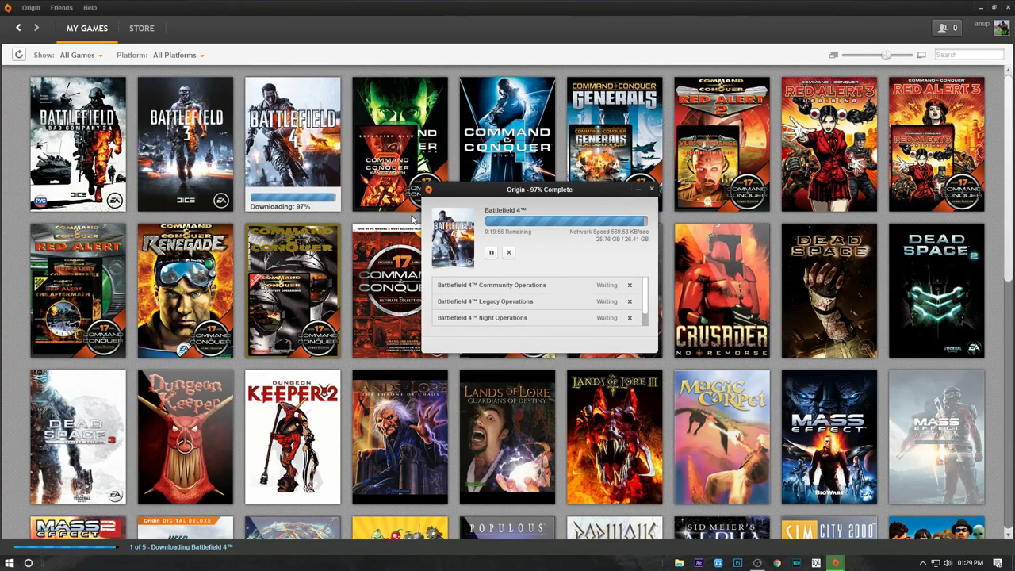
click(317, 168)
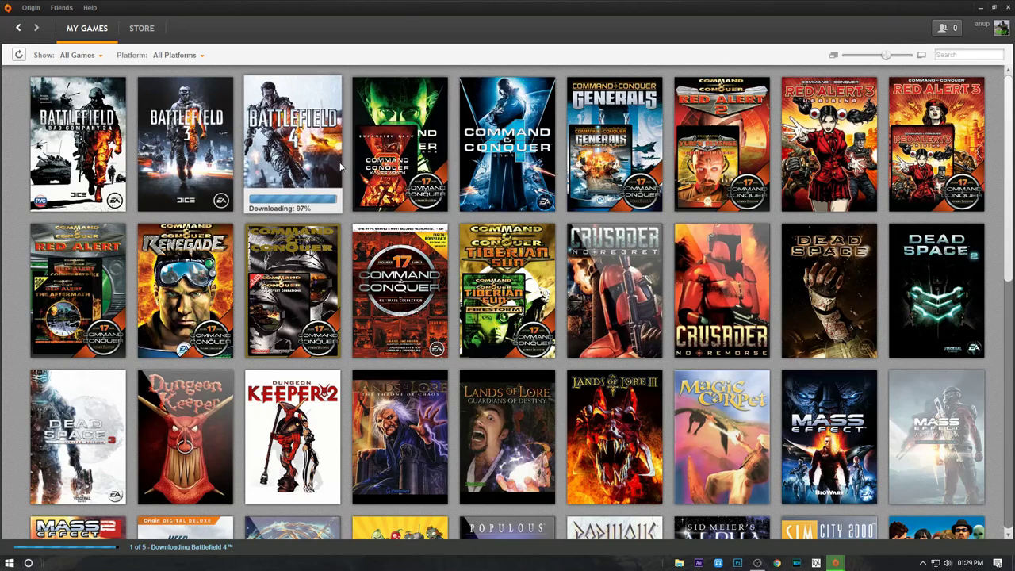
click(317, 143)
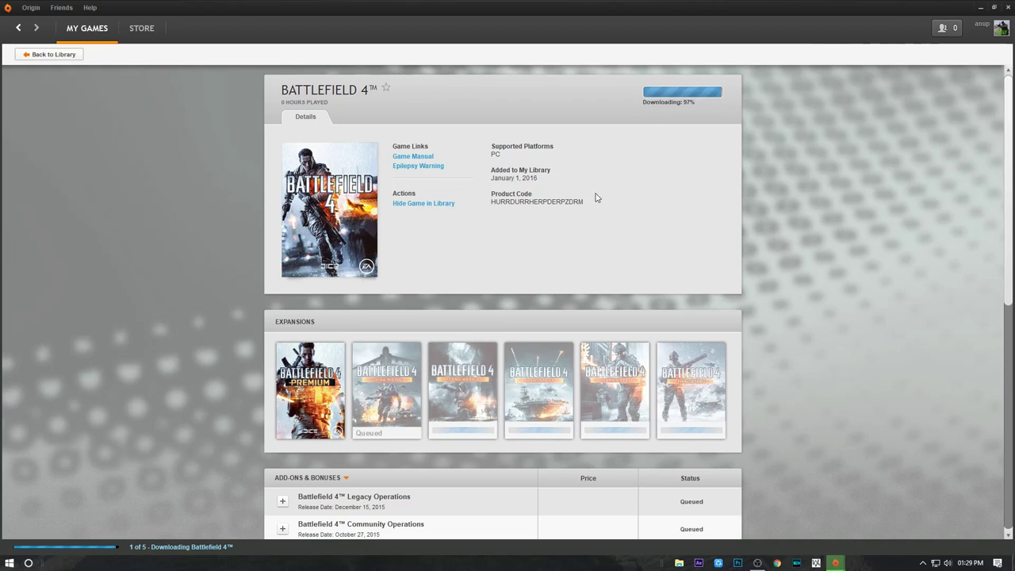
scroll(623, 158, down, 2)
click(27, 55)
click(181, 547)
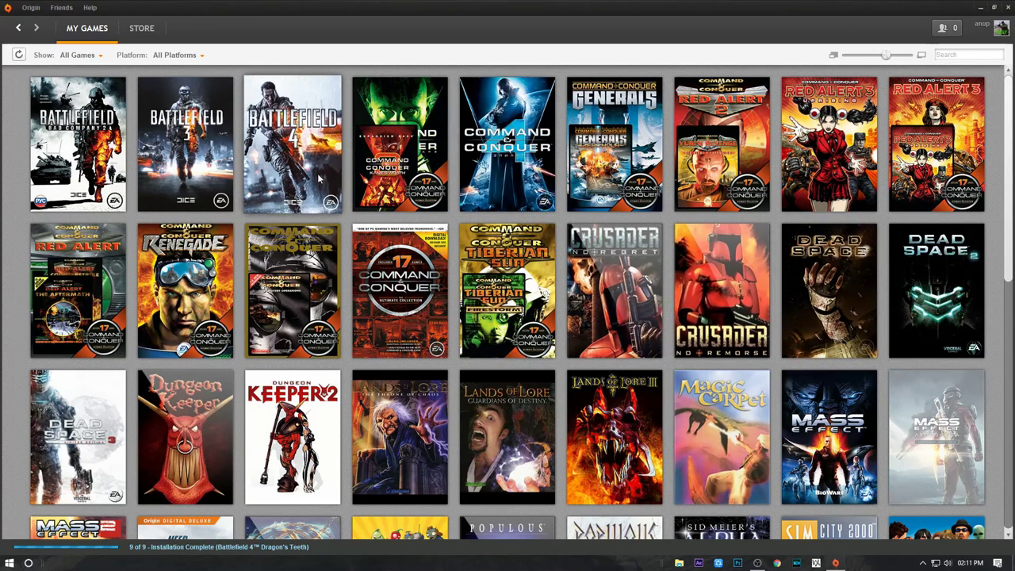
mouse_move(319, 178)
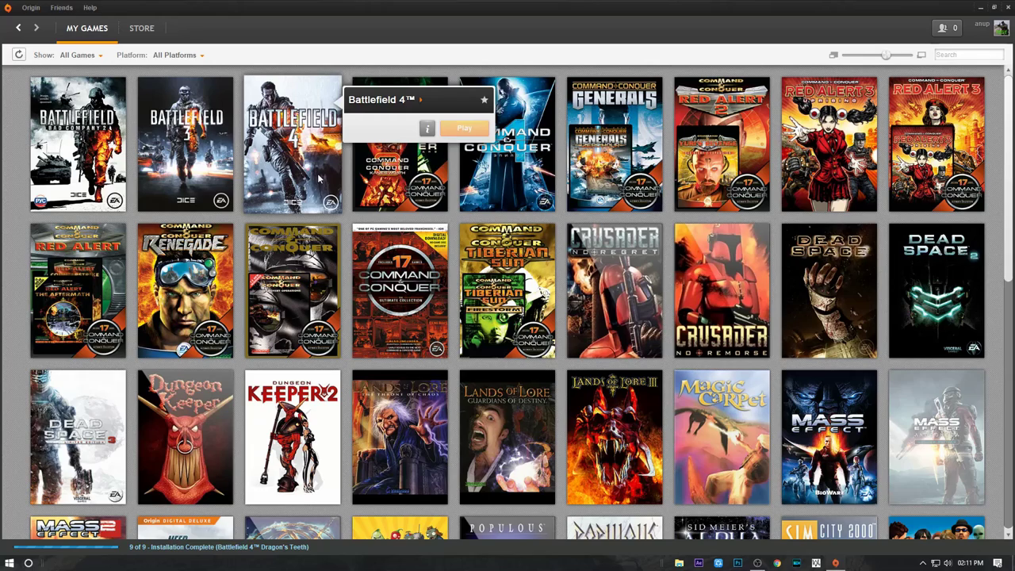